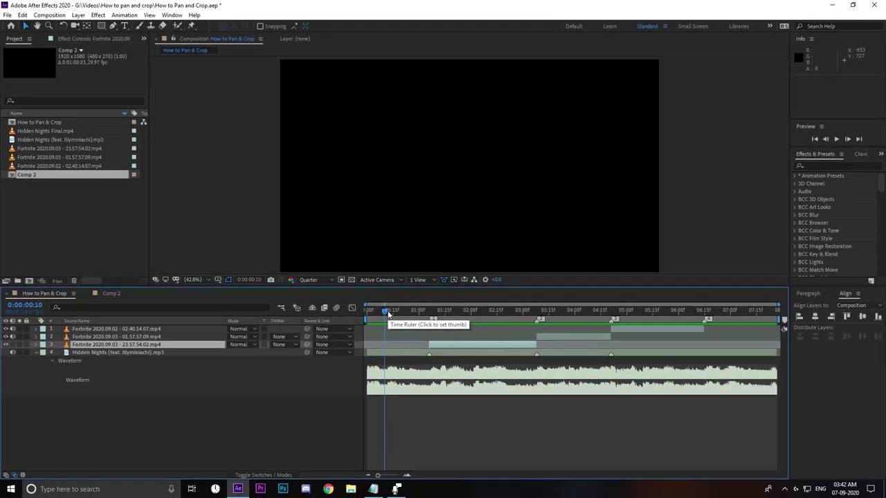
Step: Scrub the comp, then enable time remapping on the Fortnite 2020.09.03 - 23.57.54.02 clip with Ctrl+Alt+T
drag(417, 311, 417, 340)
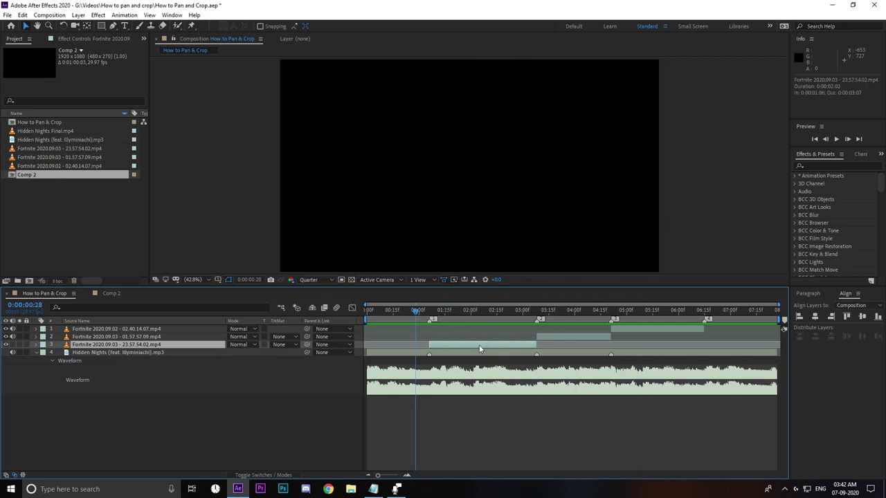
key(ctrl+alt+t)
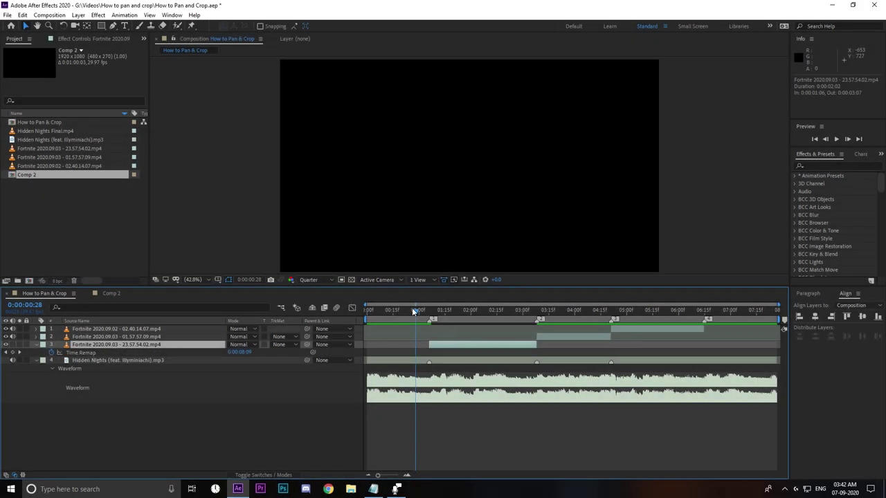
Step: Add Time Remap keyframes at 1:06 and 3:07 on the third clip
click(426, 312)
key(equal)
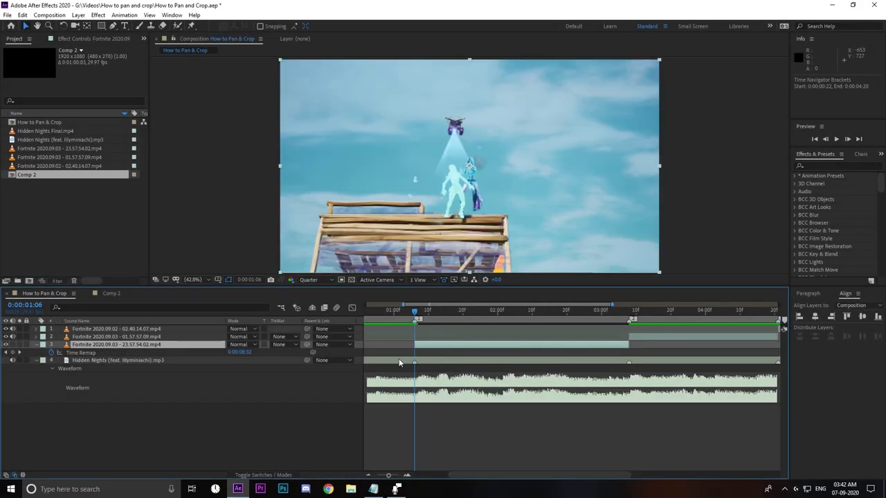
click(13, 353)
click(629, 313)
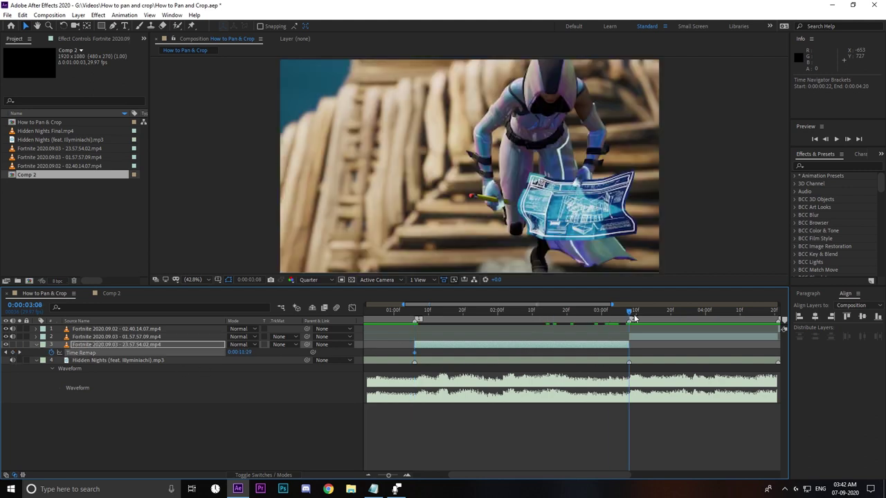
key(equal)
key(equal)
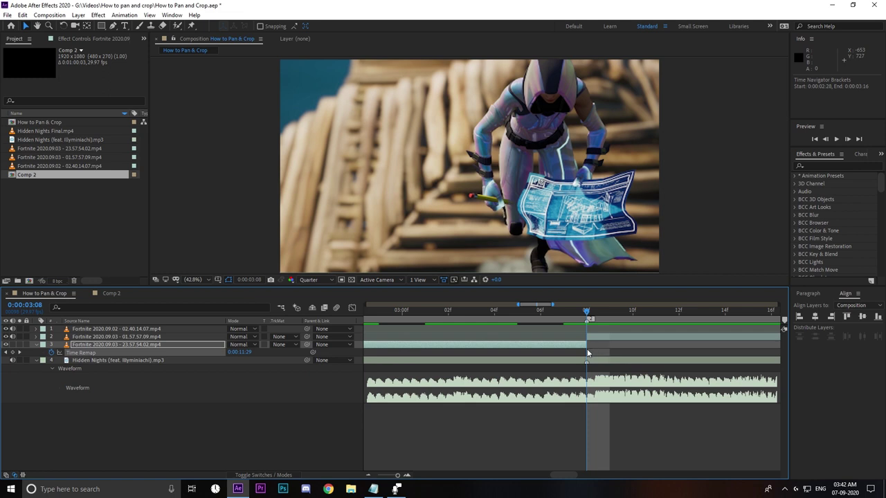
key(minus)
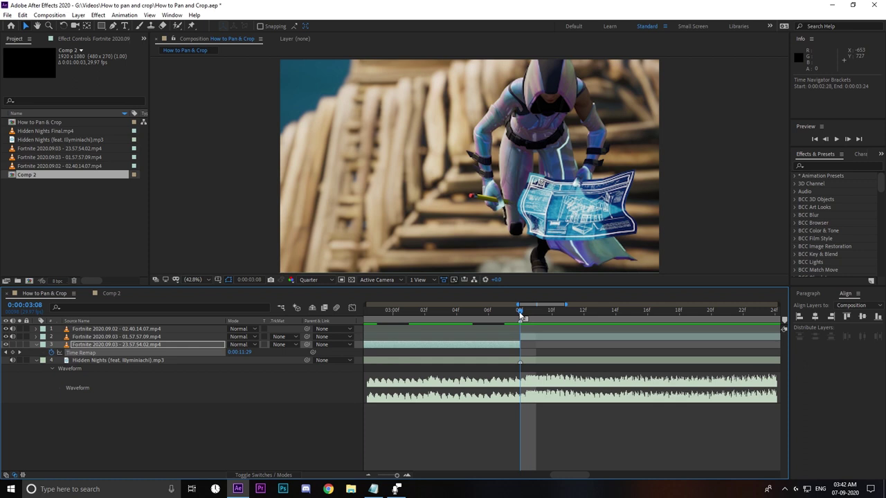
key(Page_Up)
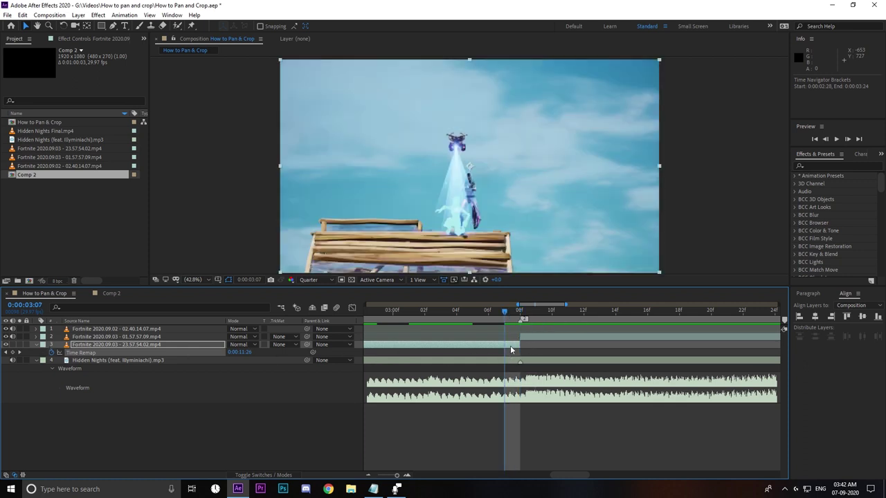
click(13, 355)
Step: Apply Easy Ease to both Time Remap keyframes
key(minus)
key(minus)
key(minus)
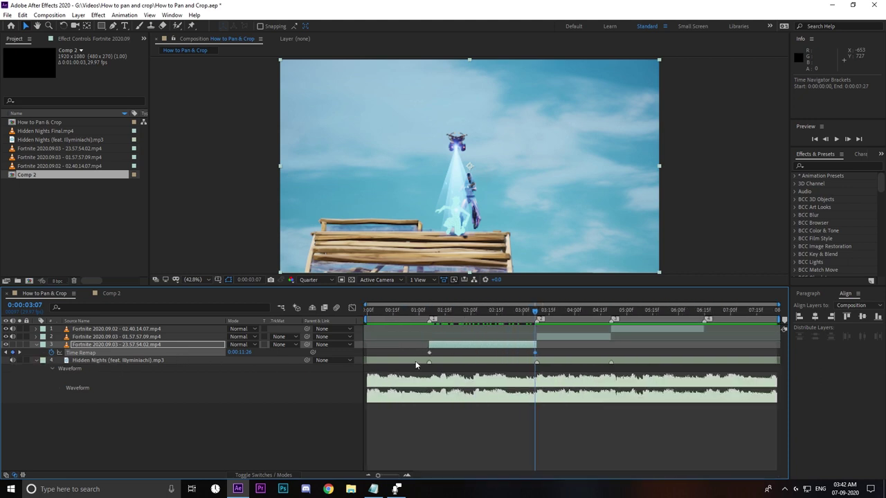
drag(434, 362, 649, 367)
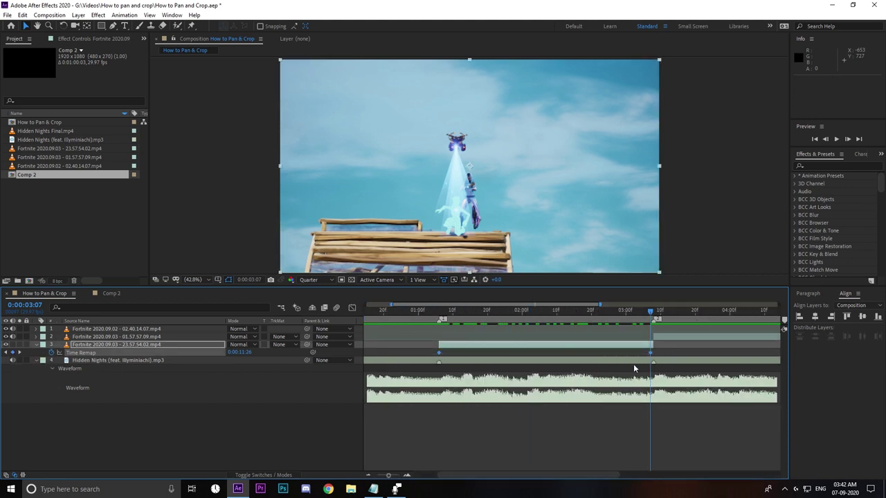
key(F9)
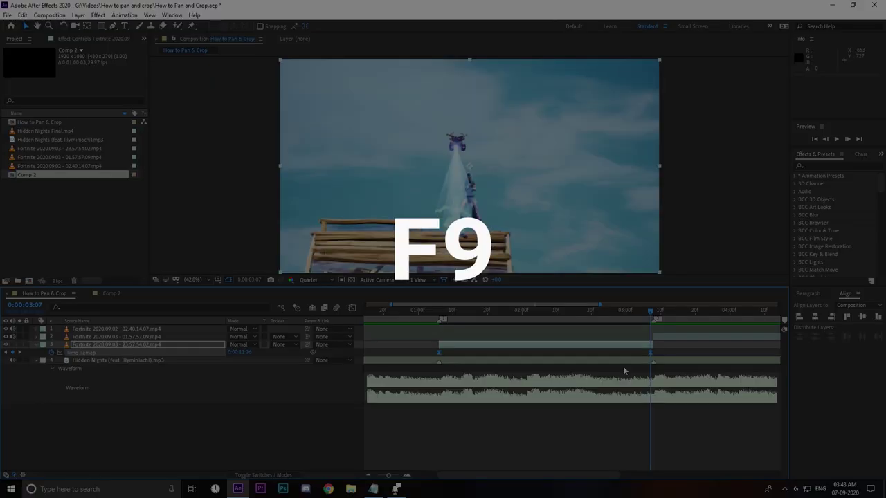
Step: Check the first keyframe's options without changes, then select it at 1:03
drag(647, 312, 518, 313)
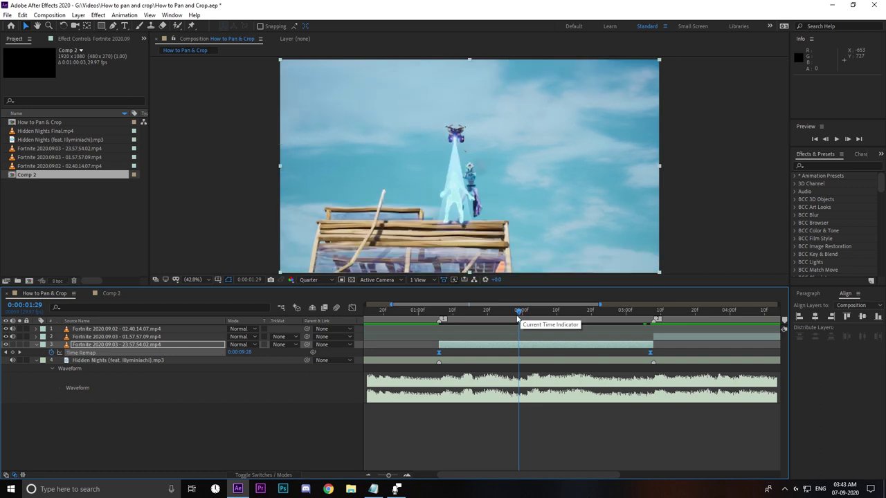
right_click(438, 355)
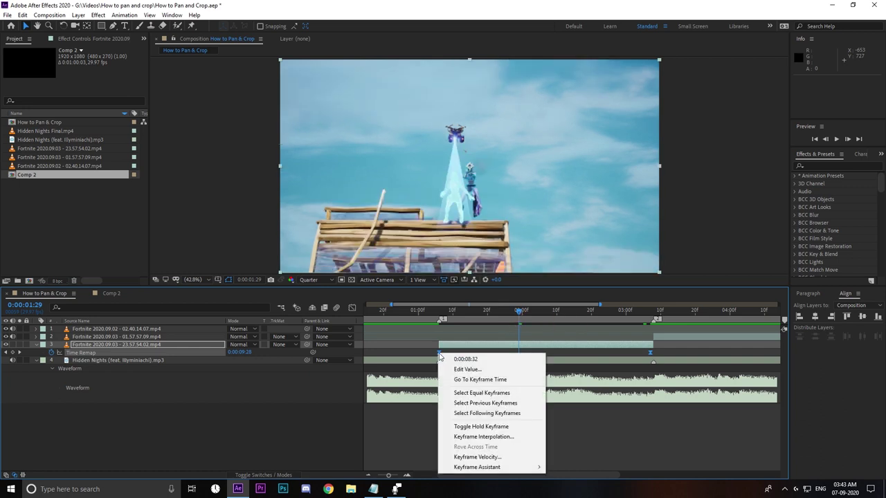
mouse_move(509, 468)
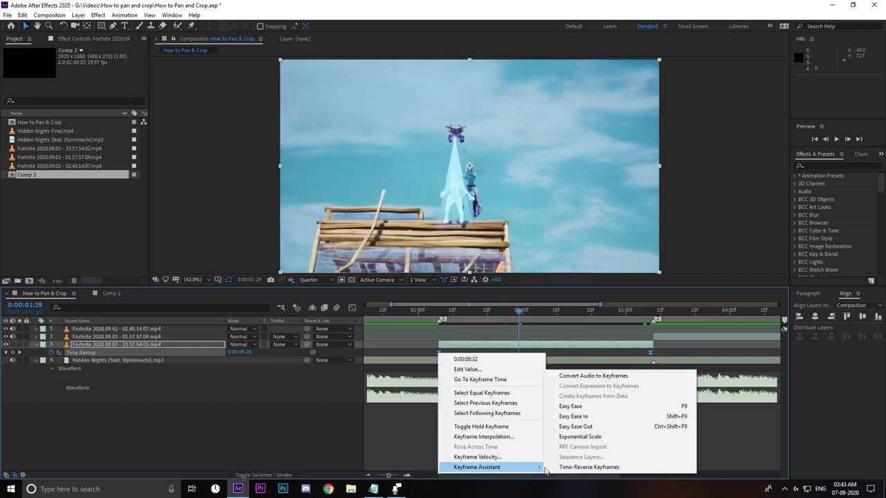
click(563, 356)
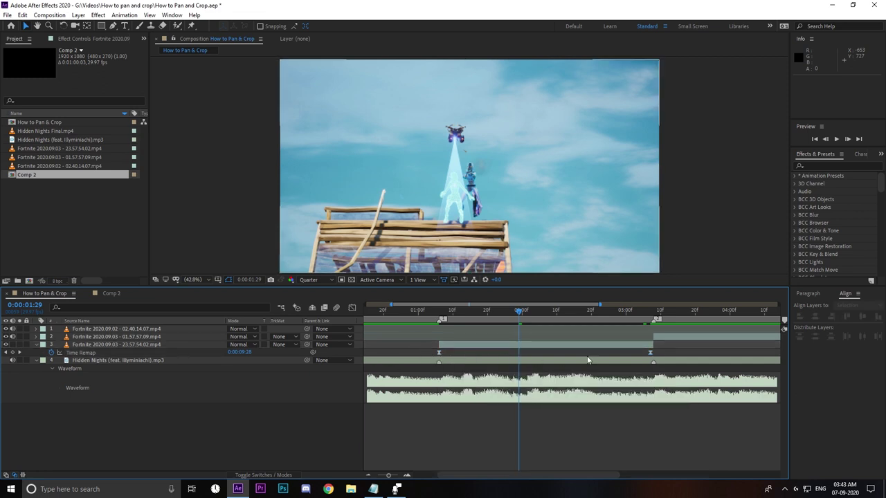
key(Page_Up)
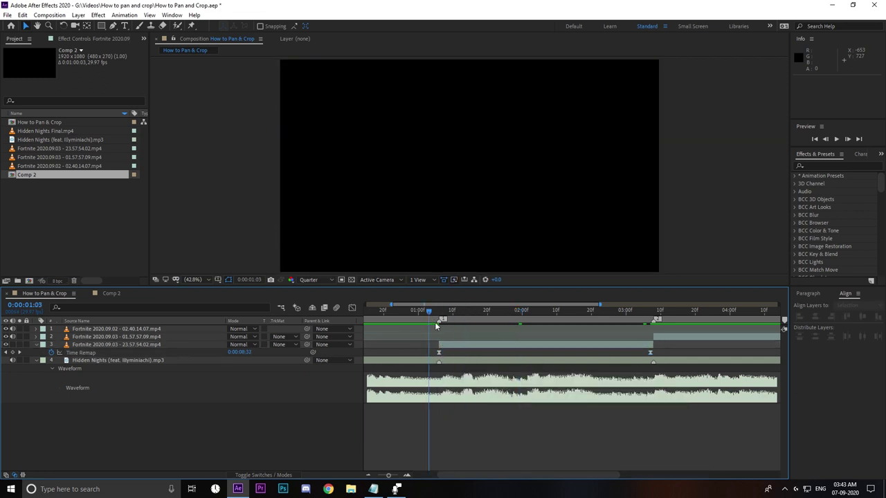
click(438, 353)
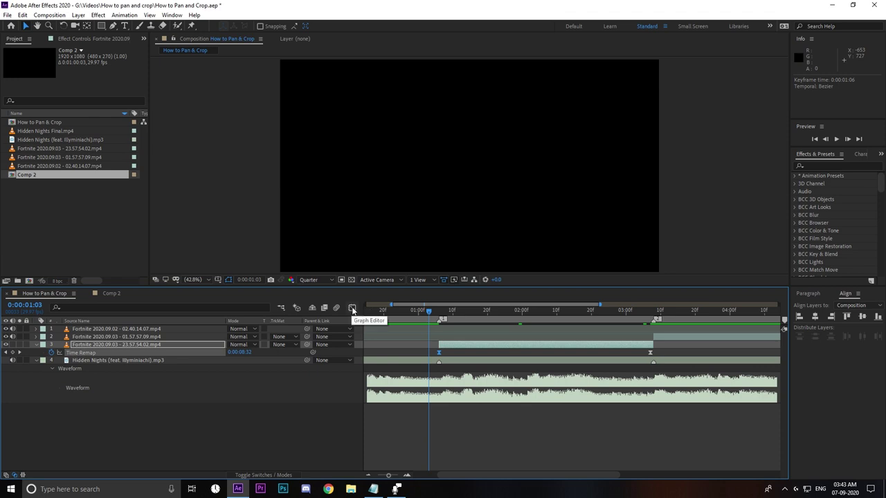
Step: Show the Time Remap value graph in the Graph Editor and select the first keyframe
click(352, 309)
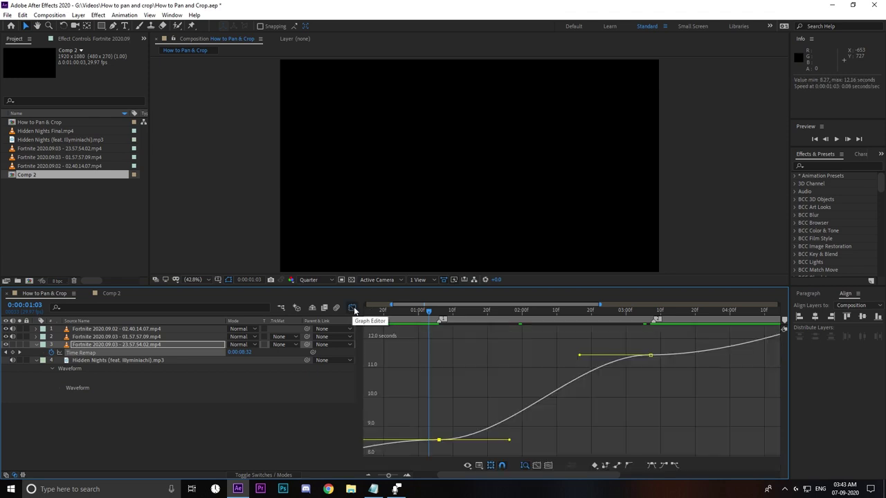
right_click(494, 387)
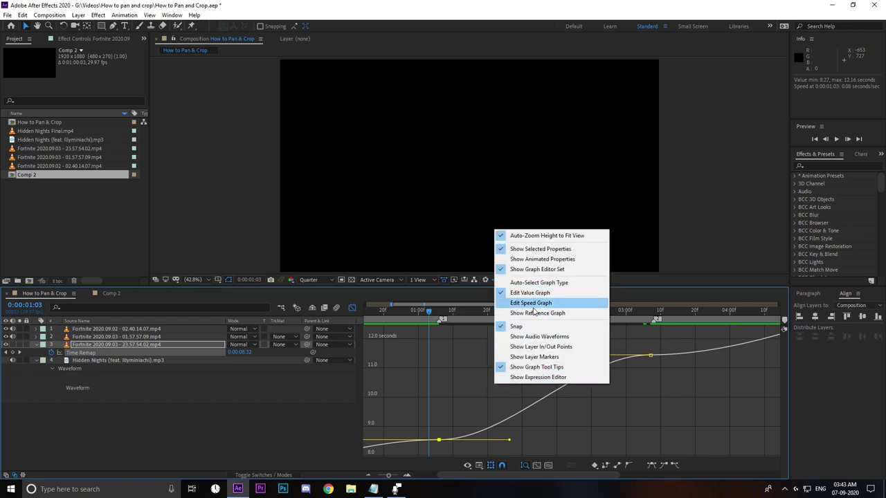
click(466, 383)
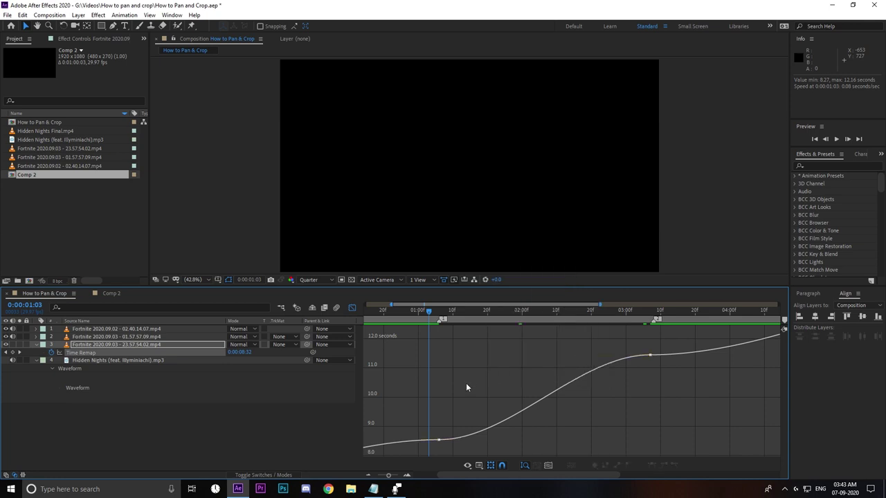
click(440, 440)
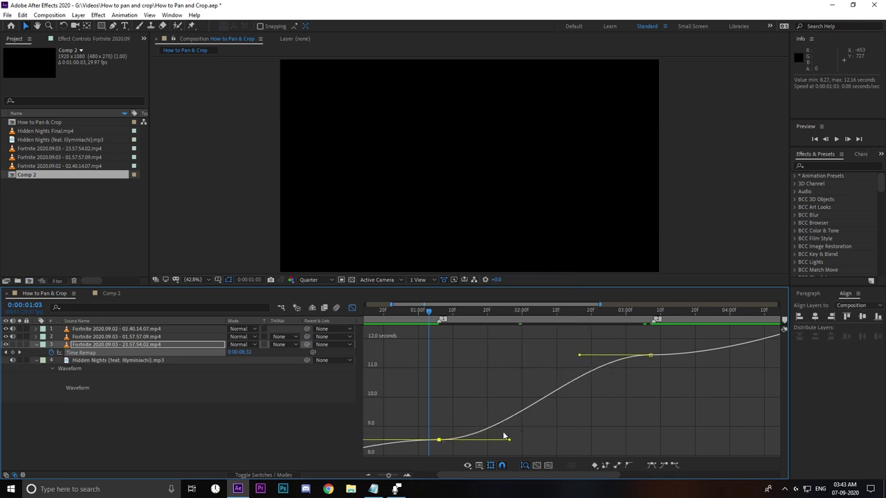
key(space)
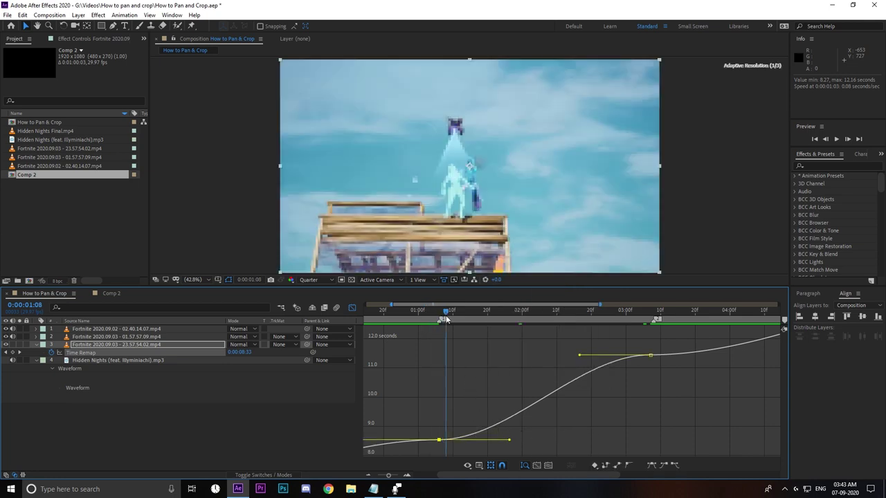
drag(462, 323, 529, 357)
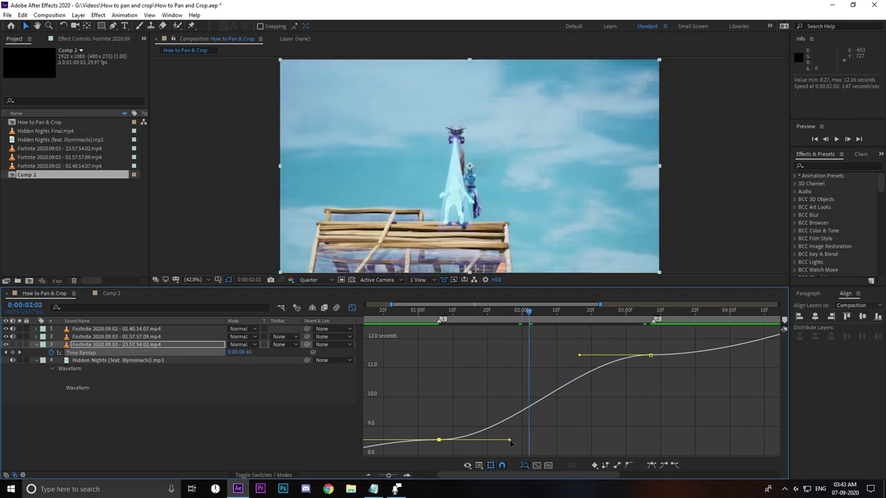
Step: Drag both keyframes' Bezier handles to steepen the speed ramp, then preview it
drag(510, 441, 453, 400)
drag(579, 355, 627, 397)
drag(488, 319, 425, 316)
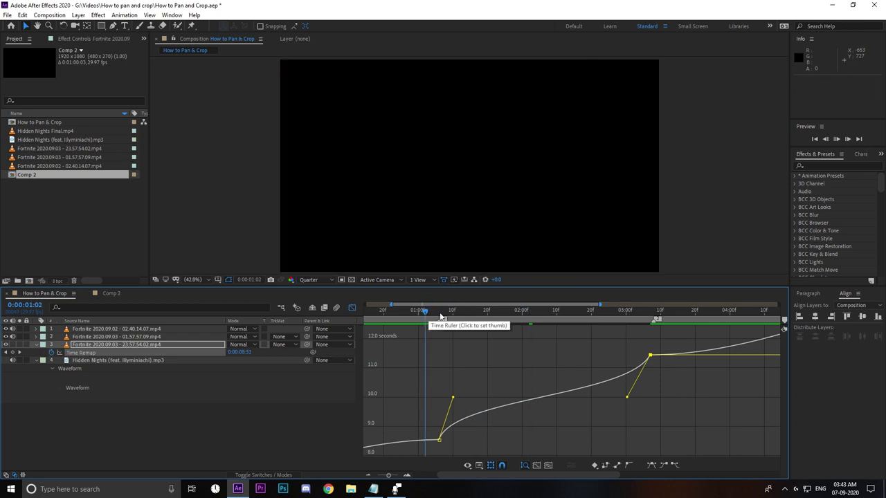
key(space)
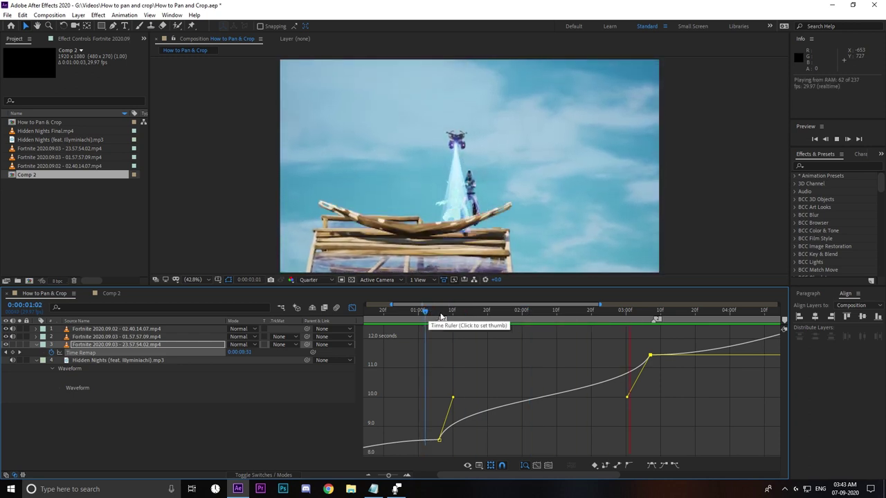
key(space)
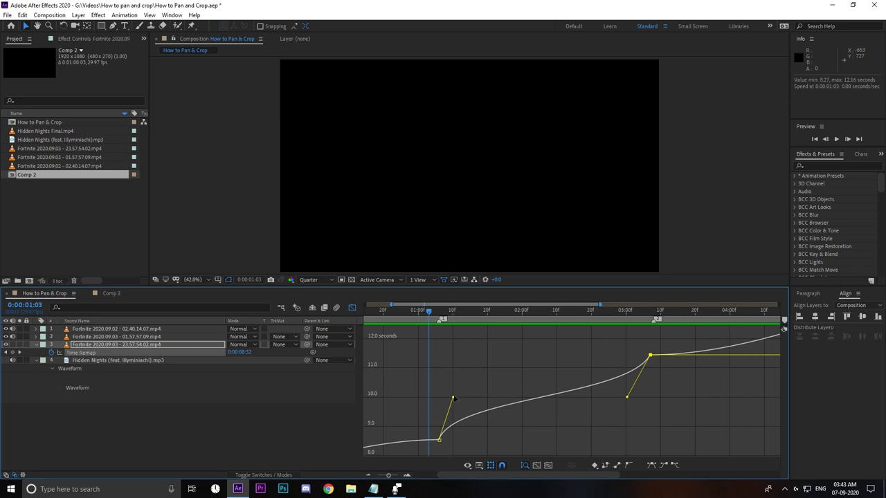
Step: Fine-tune both handles, preview the reshaped ramp, and close the Graph Editor
drag(453, 397, 452, 381)
drag(627, 398, 636, 406)
drag(454, 315, 428, 315)
key(space)
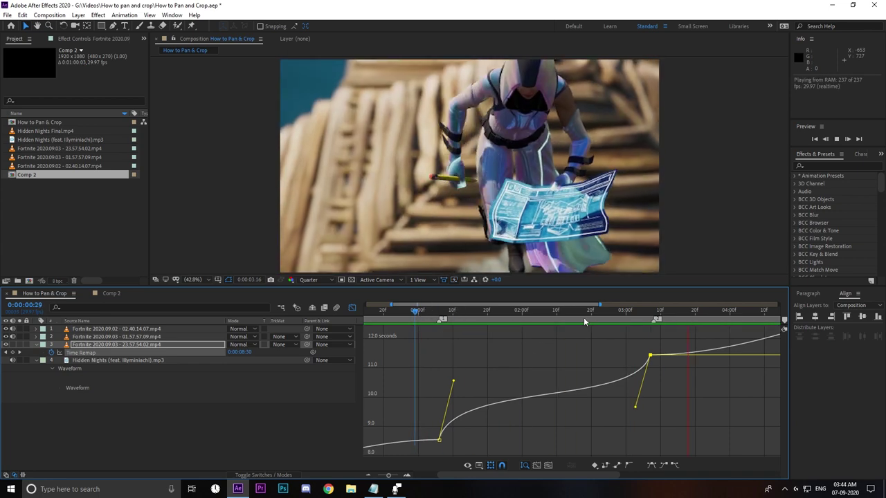
click(538, 317)
click(352, 307)
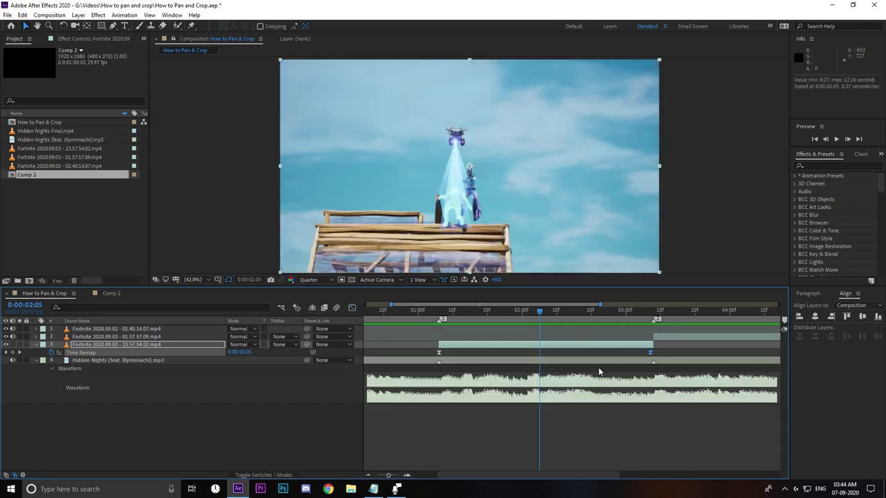
Step: Reveal the Time Remap keyframes on the 01.57.57.09 and 02.40.14.07 clips
alt+scroll(598, 372, down, 4)
click(572, 337)
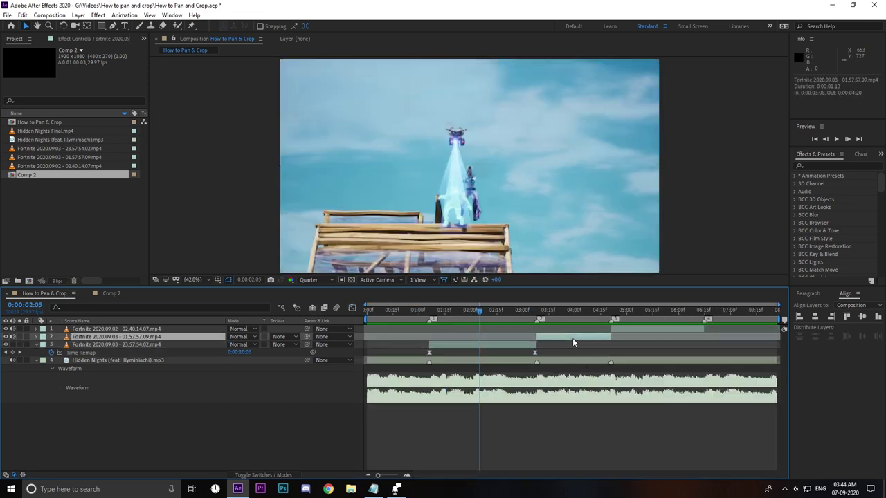
key(u)
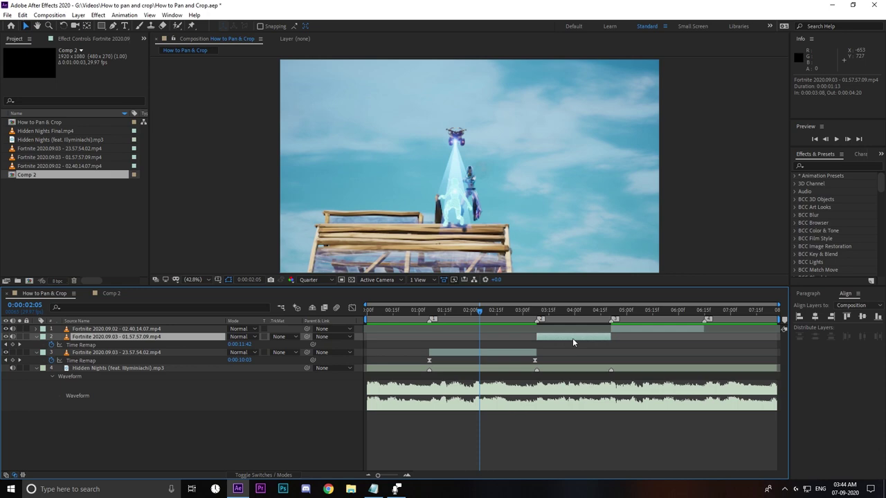
click(629, 328)
key(u)
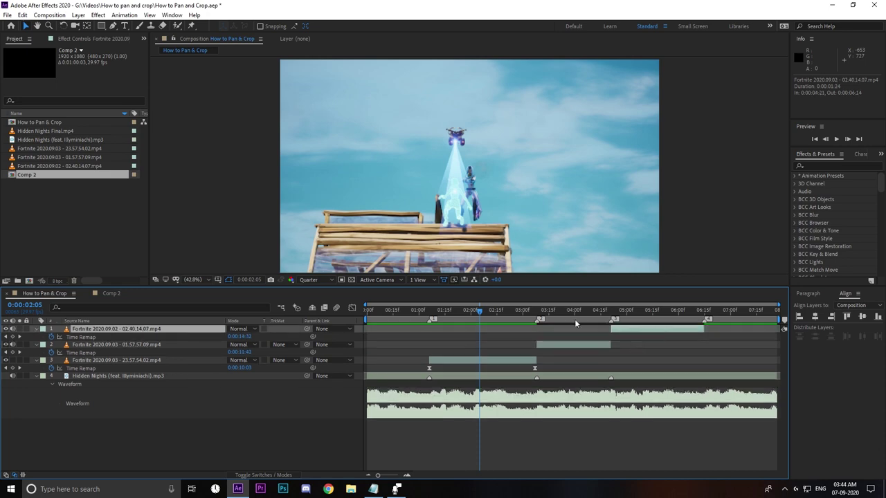
key(k)
scroll(621, 338, up, 2)
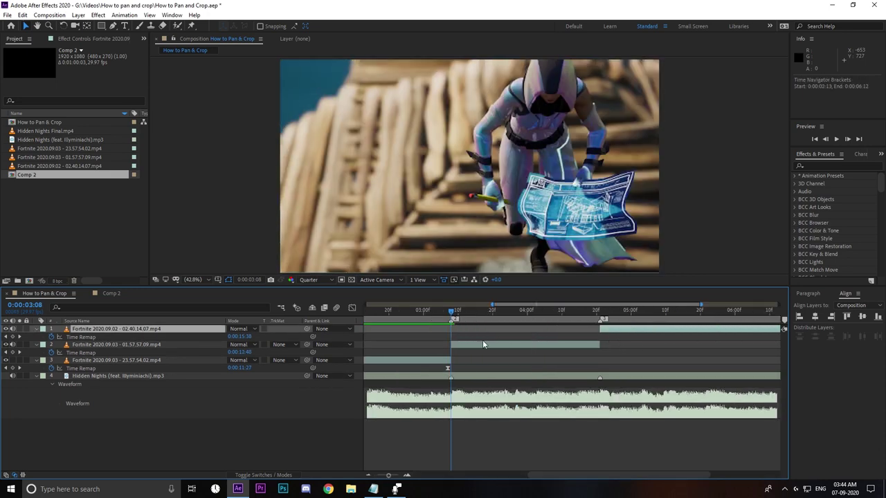
Step: Inspect the second clip's Time Remap speed curve in the Graph Editor
click(482, 344)
click(18, 352)
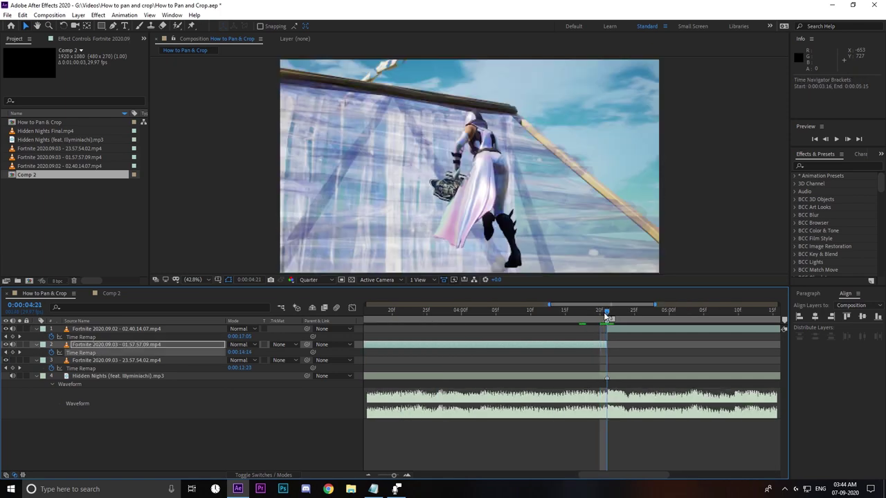
key(shift+F3)
drag(692, 311, 440, 311)
key(shift+F3)
Step: Inspect the top clip's Time Remap curve, then preview the speed-ramped sequence
click(646, 337)
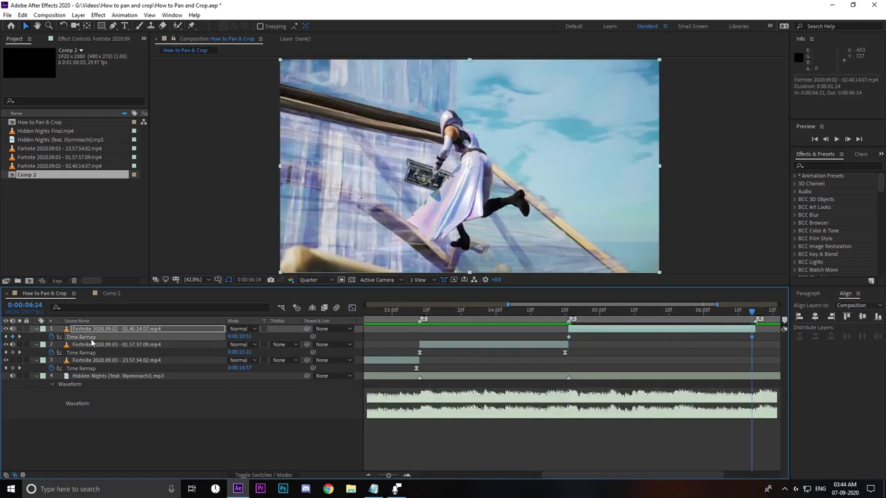
key(shift+F3)
click(577, 409)
key(space)
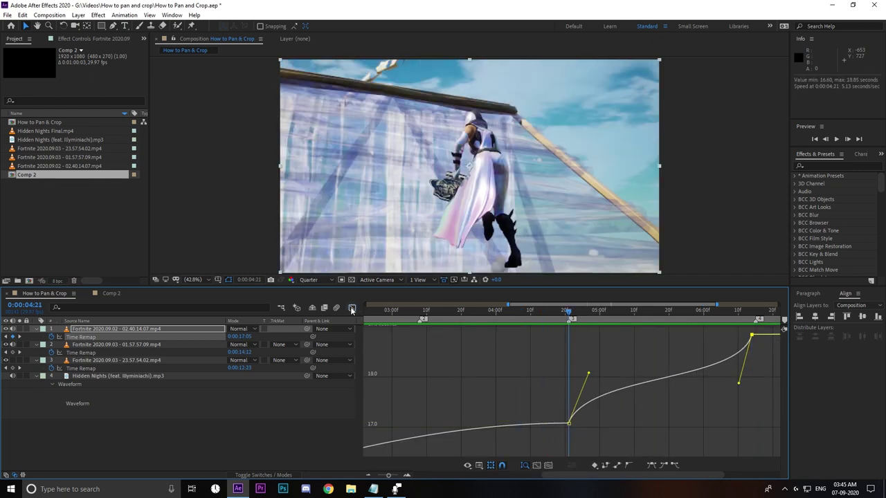
key(shift+F3)
click(419, 310)
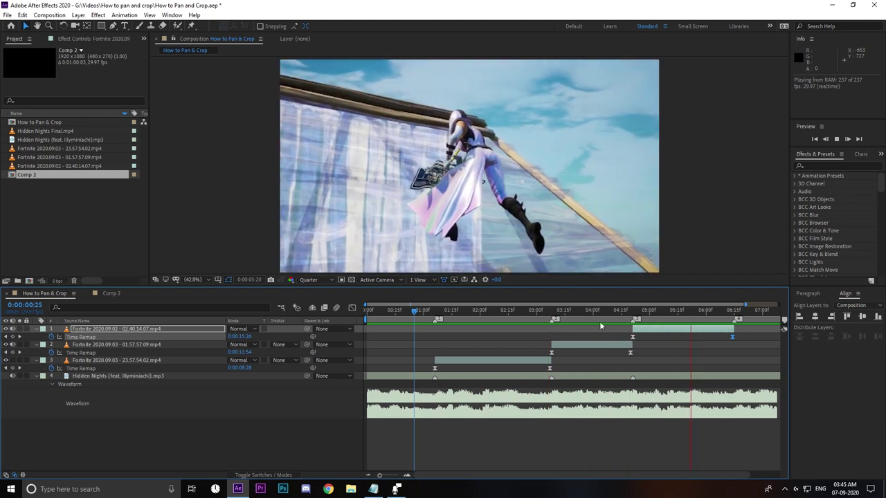
Step: Stop the preview and set the current time to 0:00:01:18
click(435, 312)
drag(435, 313, 420, 313)
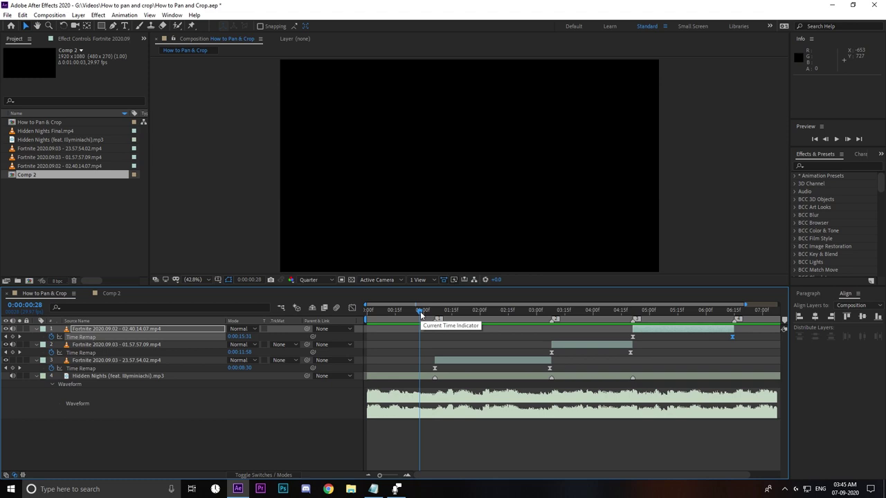
drag(420, 312, 458, 312)
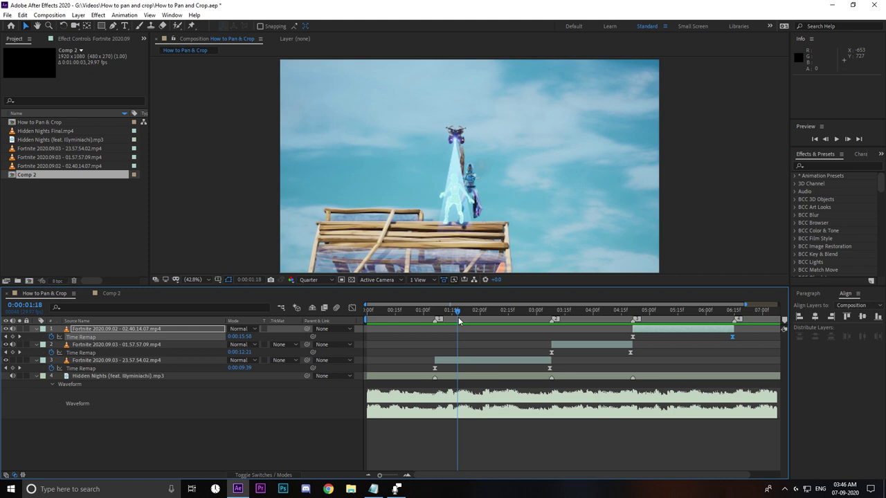
scroll(480, 361, down, 2)
Step: Show the third clip's Position property with the current time at 0:00:01:19
scroll(469, 359, up, 1)
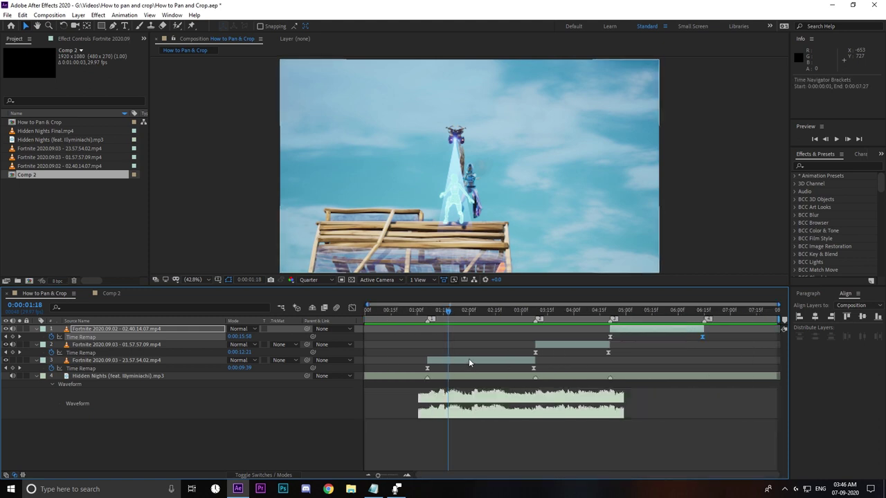
click(468, 362)
key(p)
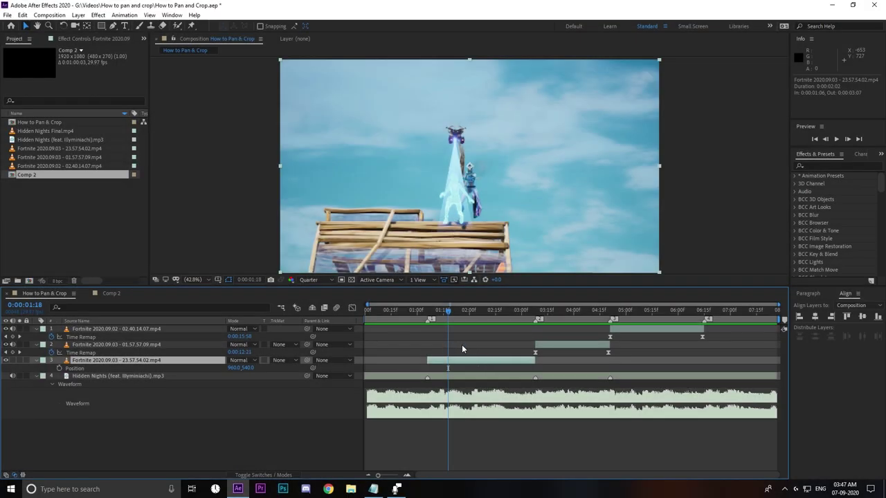
scroll(461, 345, up, 2)
drag(435, 313, 399, 323)
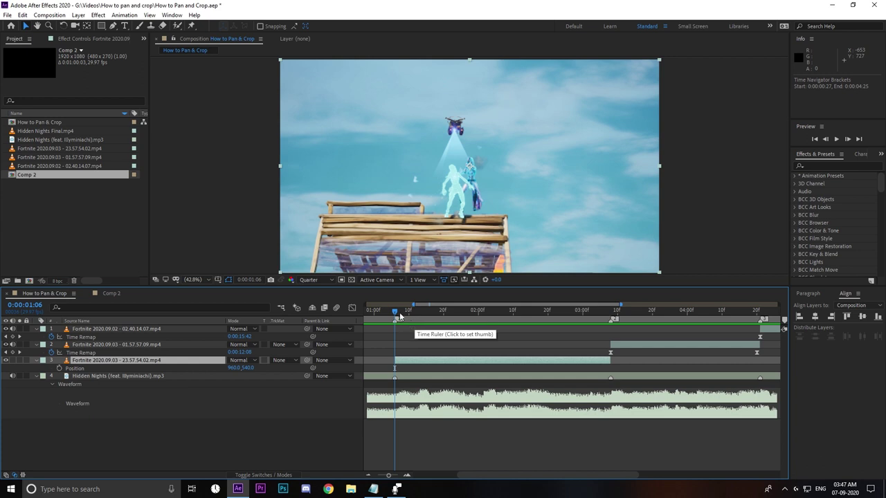
click(436, 319)
drag(436, 319, 445, 316)
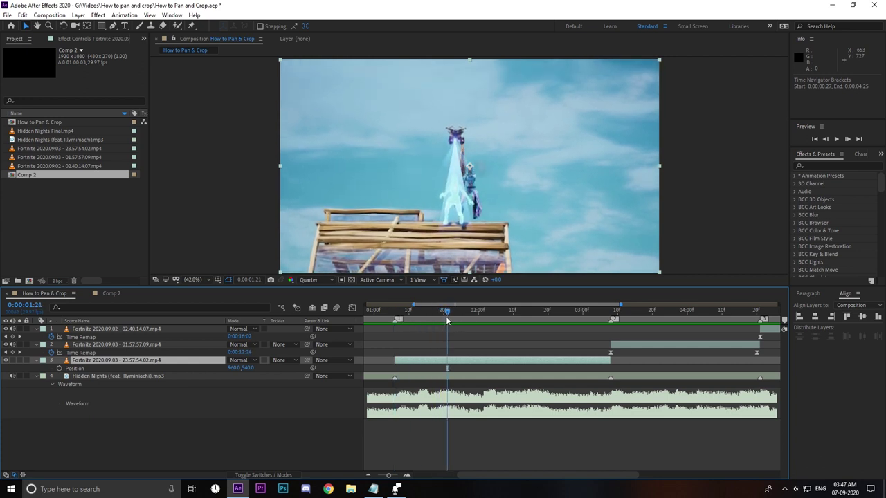
drag(455, 318, 436, 337)
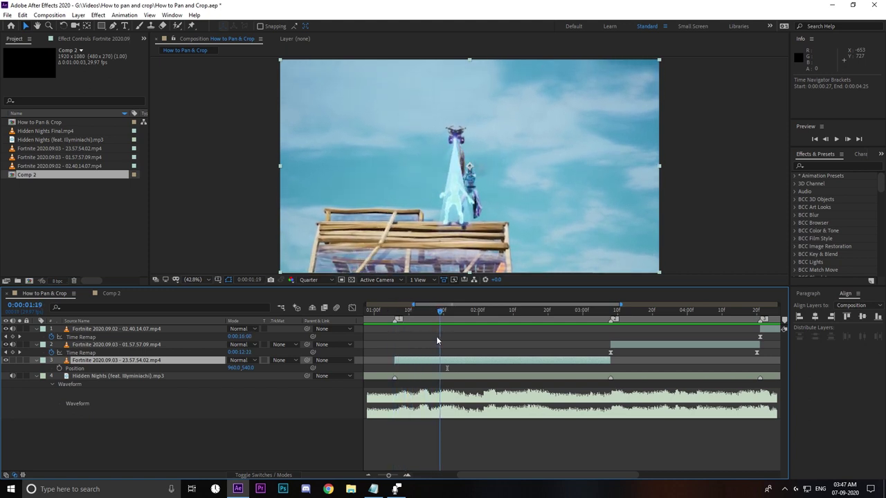
Step: Add Position keyframes at 0:00:01:19 and 0:00:01:06
click(59, 368)
drag(423, 317, 394, 316)
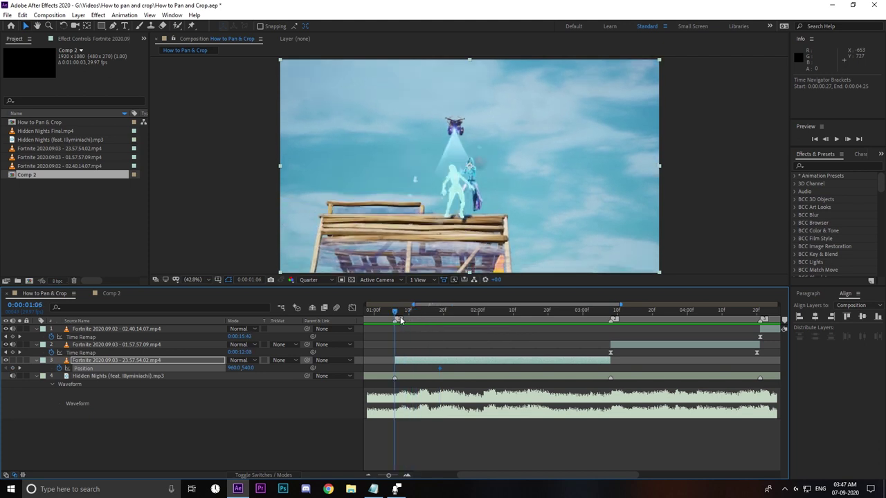
click(12, 369)
Step: Set the 0:00:01:06 Position keyframe to 1840, 67 so the clip pans in
drag(232, 368, 734, 368)
drag(651, 360, 610, 362)
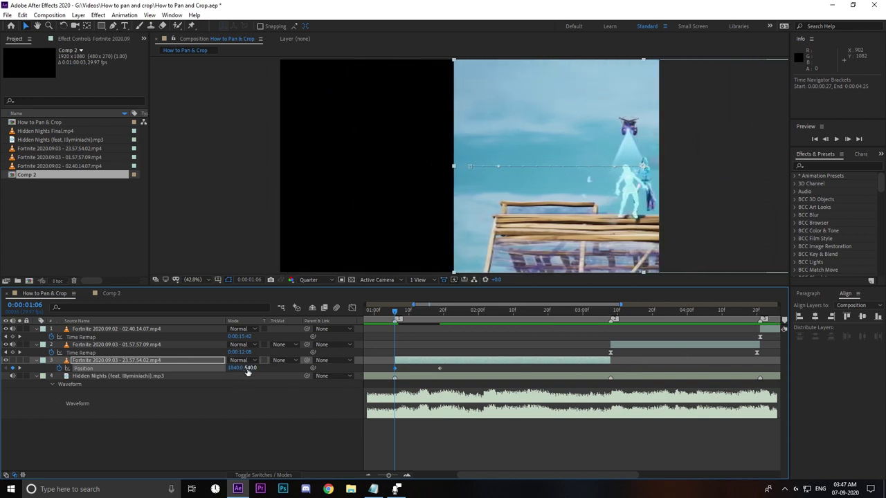
drag(252, 370, 101, 361)
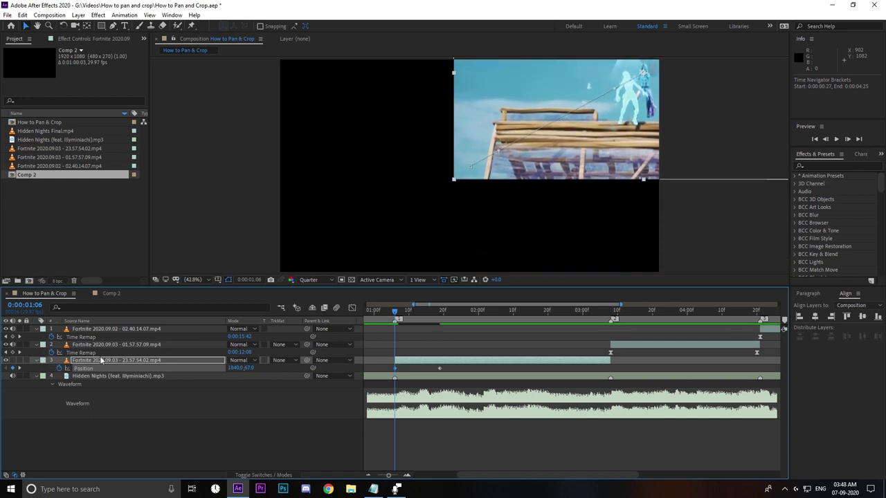
mouse_move(398, 318)
mouse_down()
mouse_move(388, 318)
mouse_move(405, 319)
mouse_move(395, 319)
mouse_up()
Step: Apply Easy Ease to both Position keyframes
drag(385, 362, 460, 367)
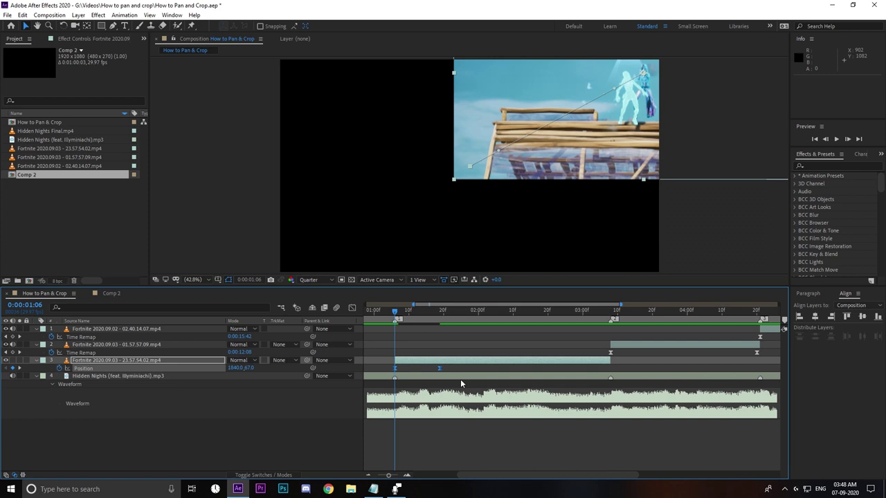
key(F9)
click(352, 309)
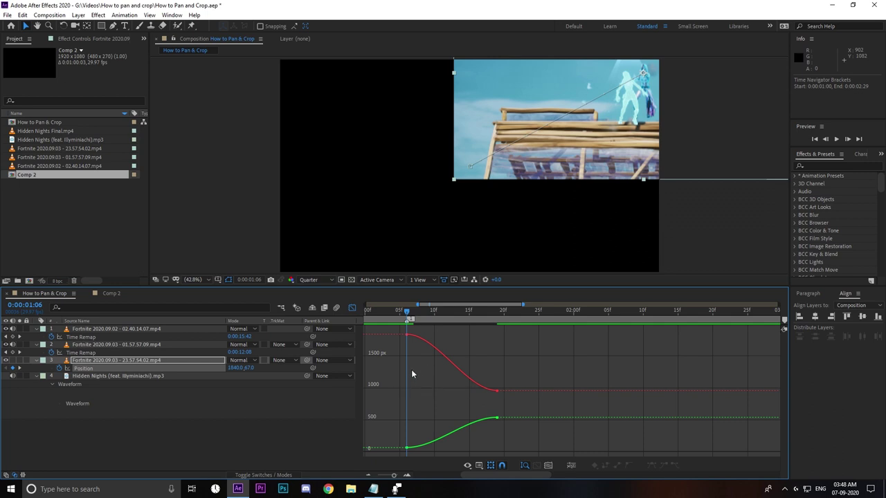
Step: Separate Position into X and Y, then shape the Y curve: sharp start, long ease-in
click(570, 466)
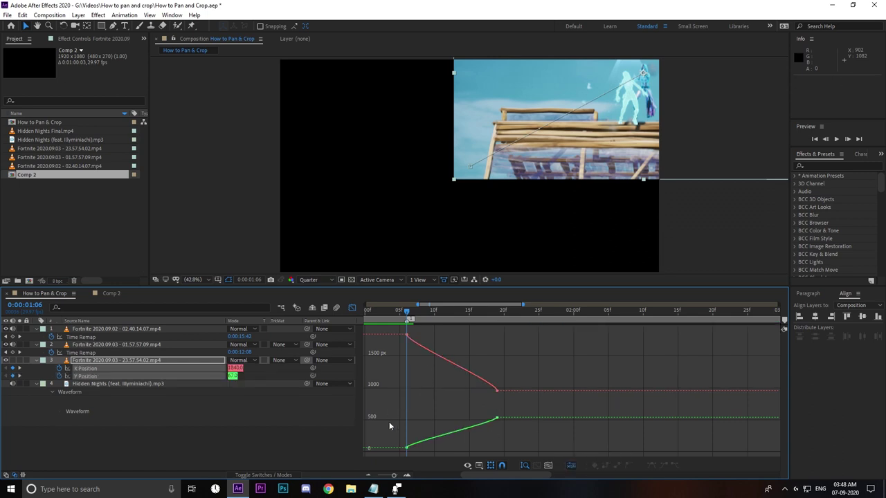
scroll(390, 421, up, 2)
click(444, 446)
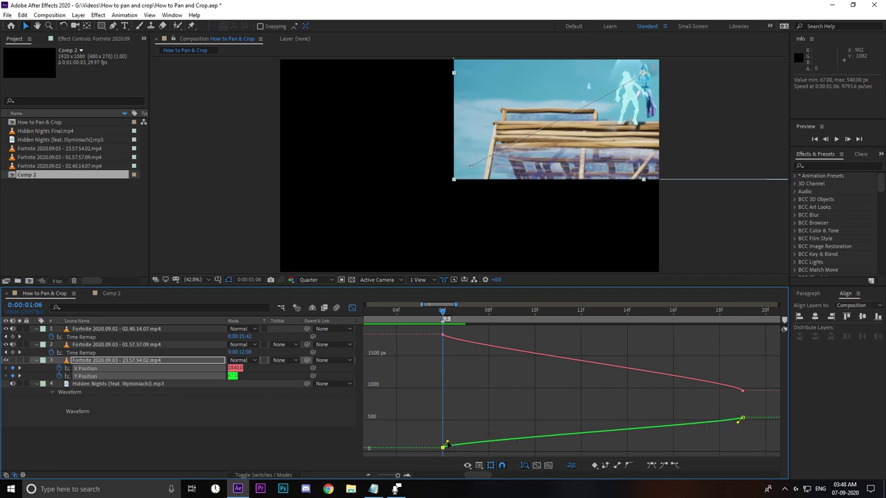
drag(446, 443, 447, 430)
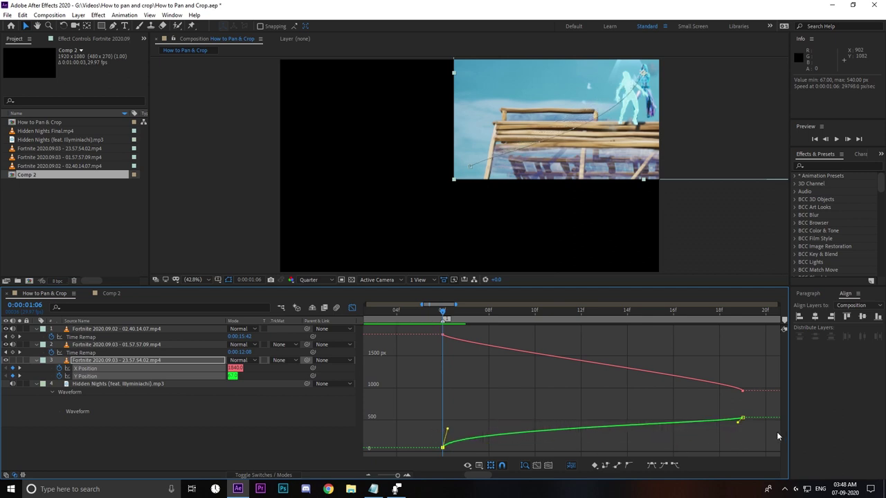
drag(737, 421, 462, 426)
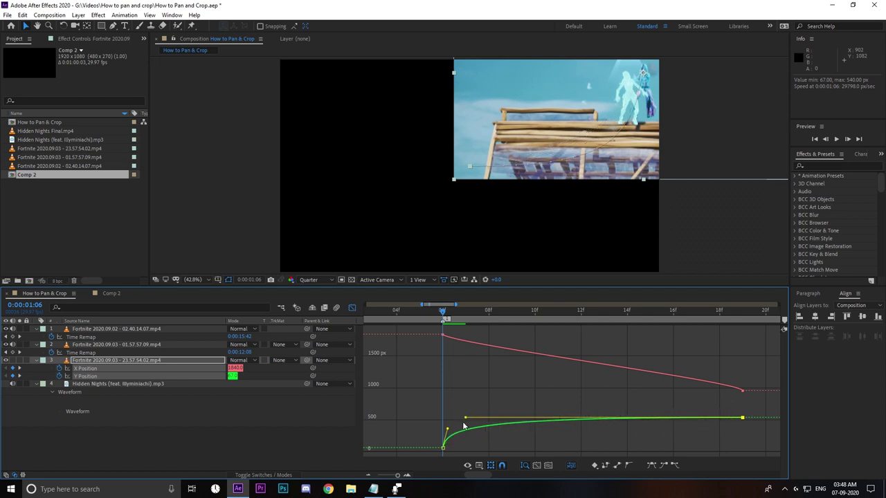
Step: Shape the X curve into a steep start with a long ease-in and preview the pan
click(442, 336)
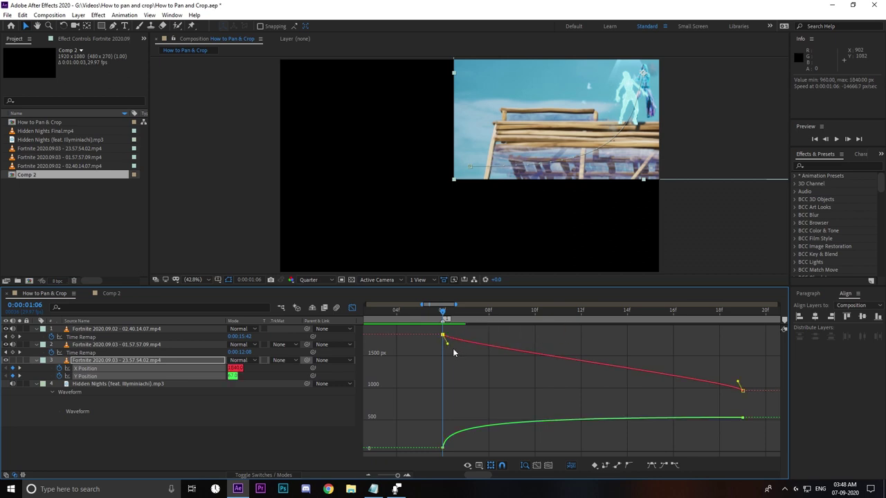
drag(449, 345, 435, 381)
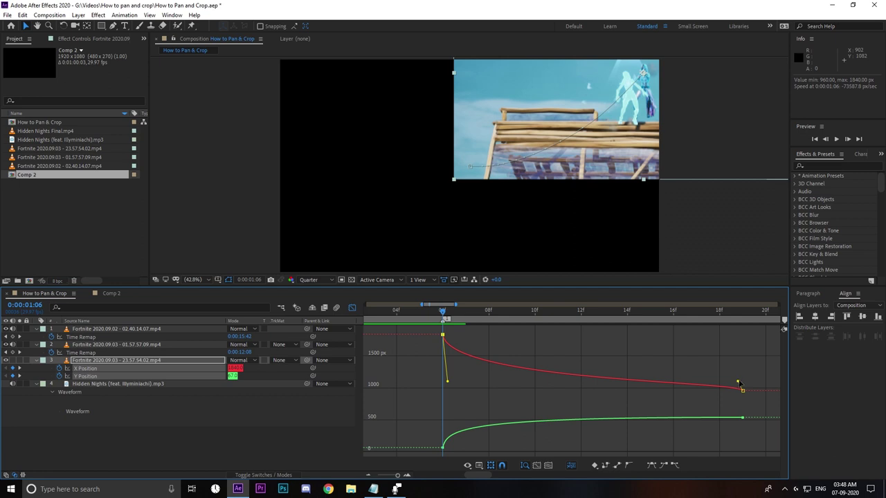
drag(737, 384, 460, 391)
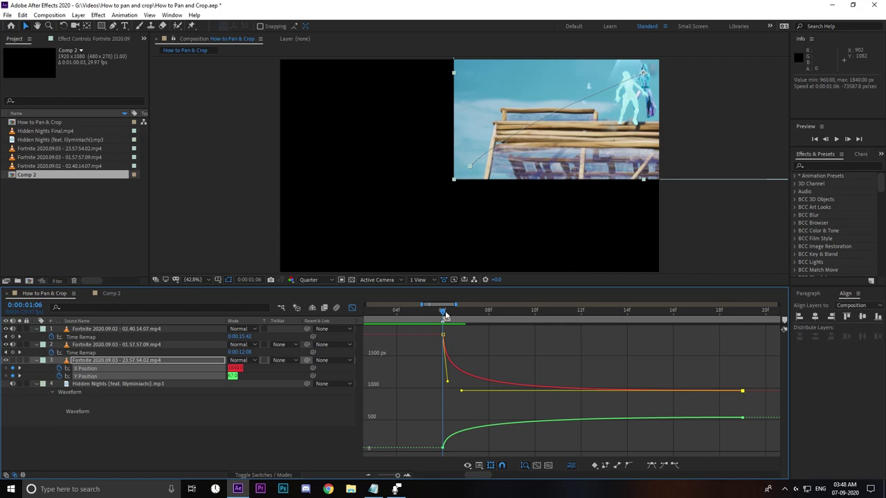
drag(444, 313, 391, 318)
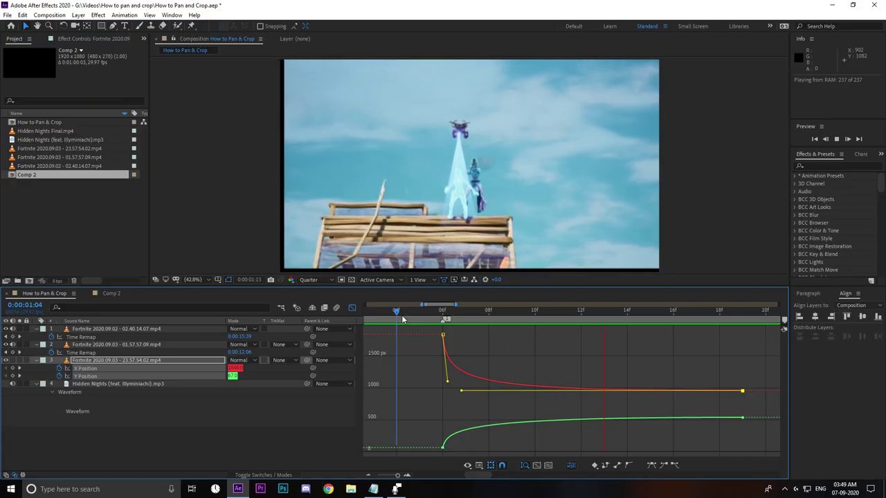
drag(398, 317, 443, 319)
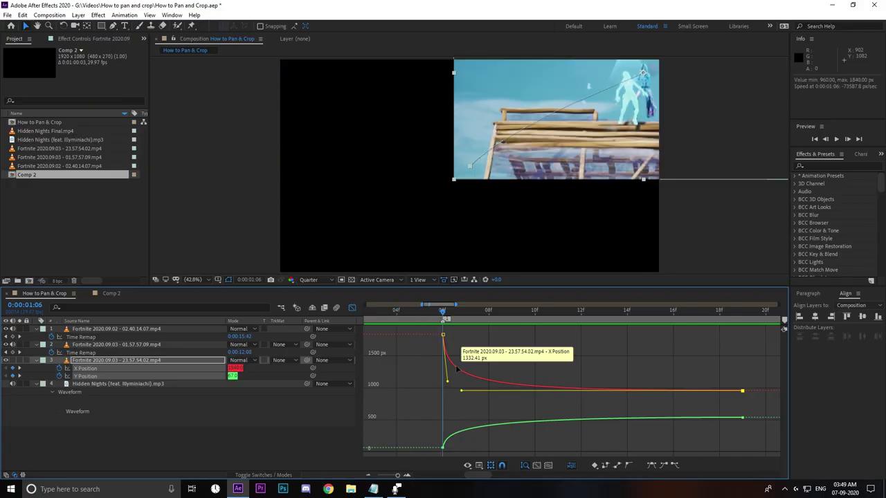
scroll(428, 373, down, 5)
scroll(415, 377, up, 3)
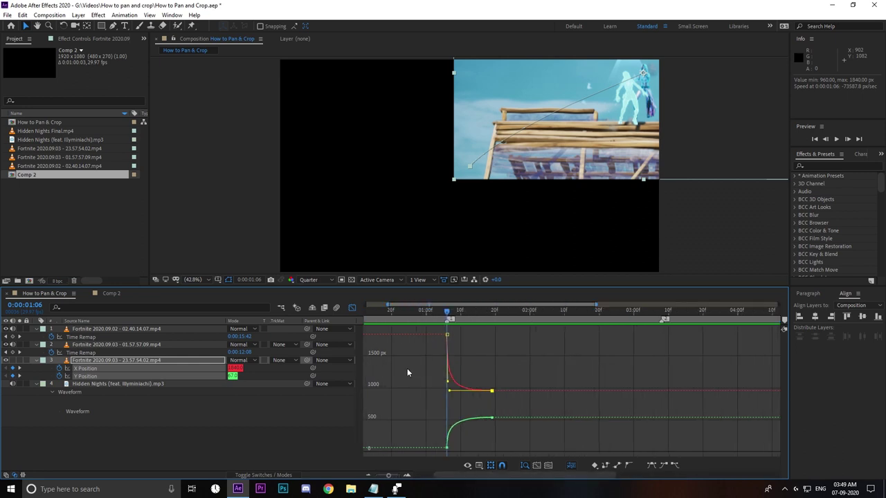
Step: Add X and Y Position keyframes at 0:00:02:21 holding 960, 540
click(352, 309)
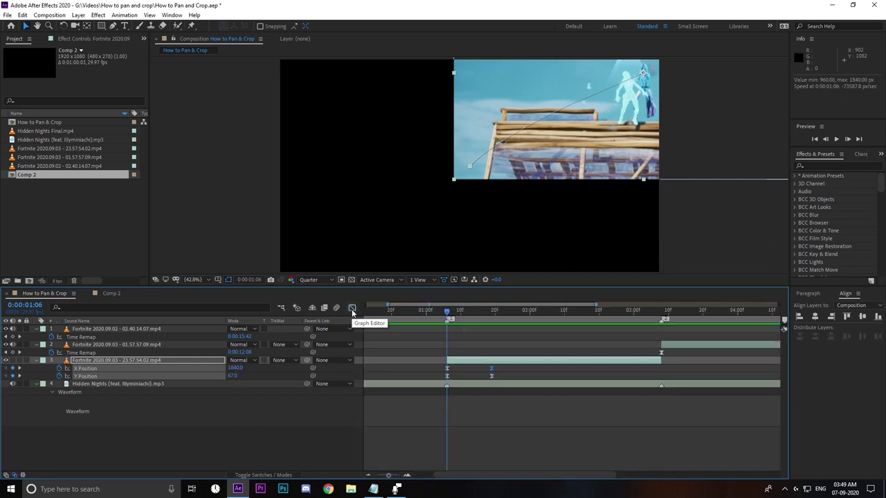
scroll(578, 368, down, 5)
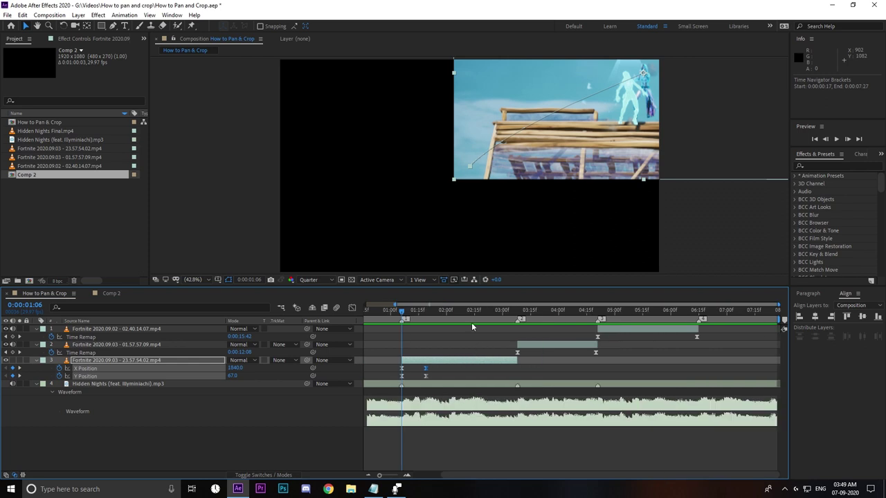
click(473, 313)
drag(473, 313, 485, 314)
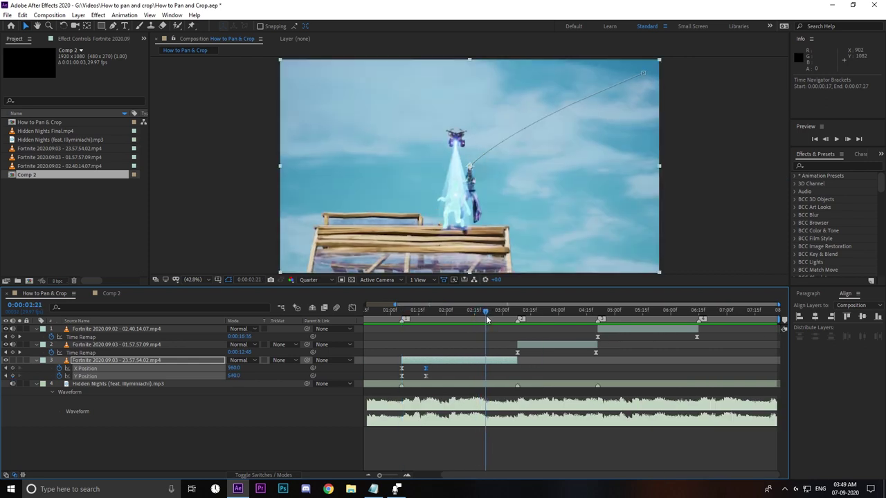
scroll(477, 364, up, 3)
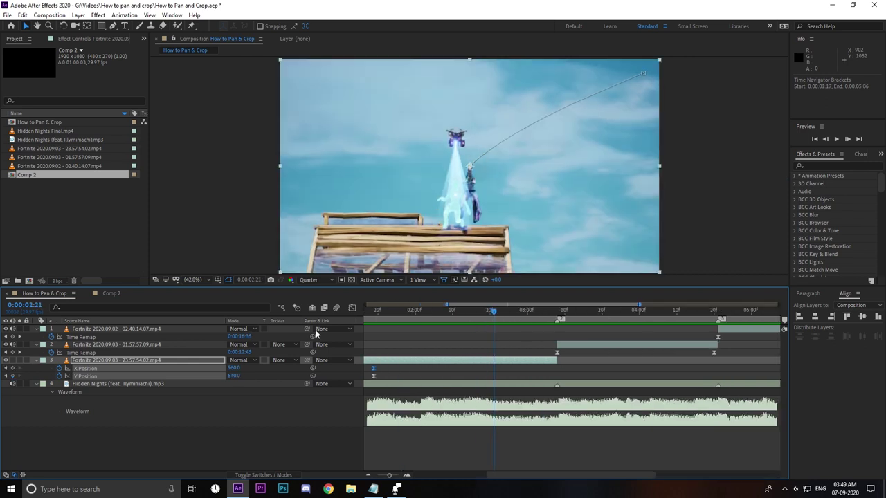
click(12, 368)
click(12, 375)
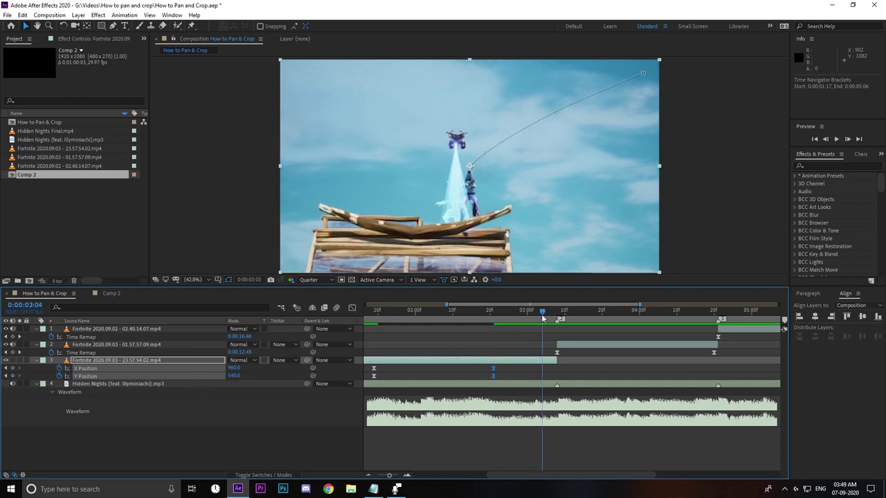